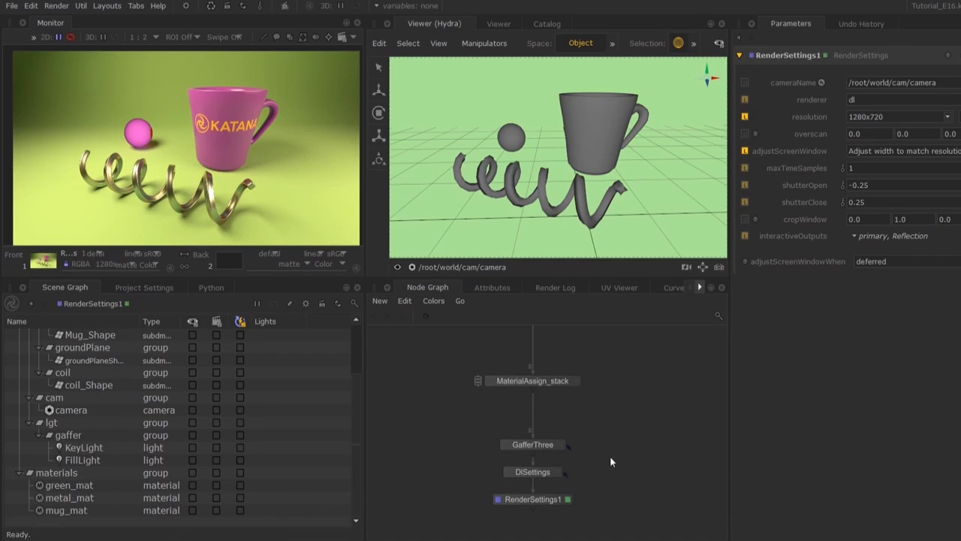
- Create an InteractiveRenderFilters node via the 'irf' search and place it unconnected beside GafferThree
middle_drag(610, 456, 570, 454)
key(Tab)
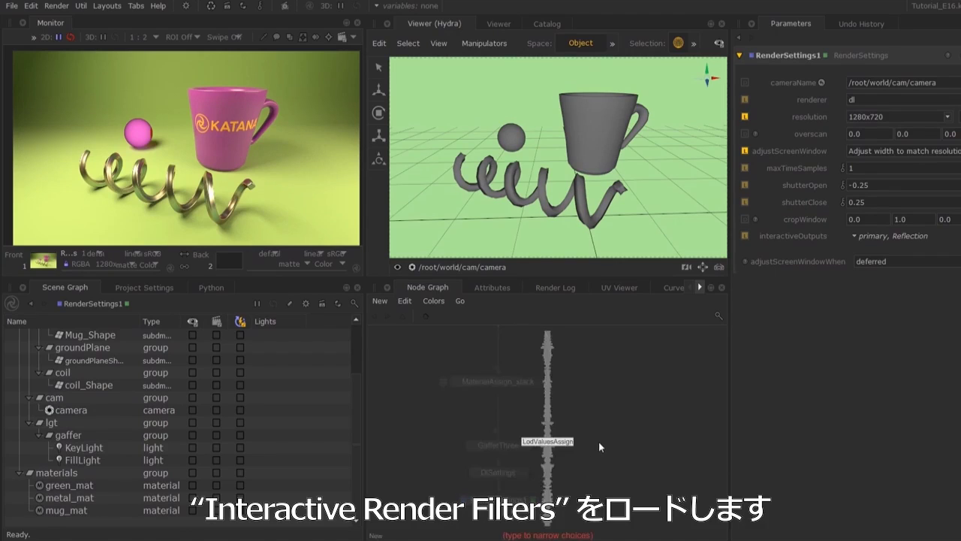
text(inter)
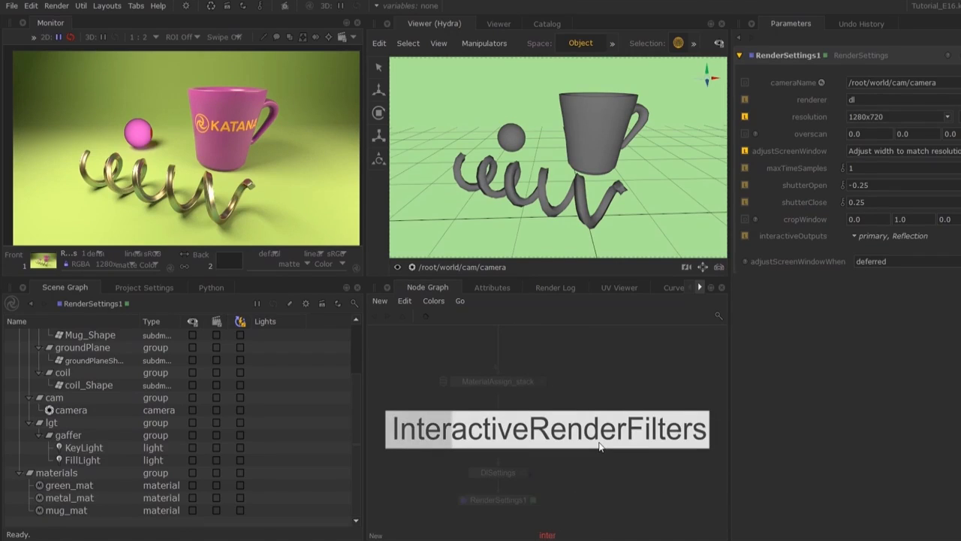
key(BackSpace)
key(BackSpace)
key(BackSpace)
key(BackSpace)
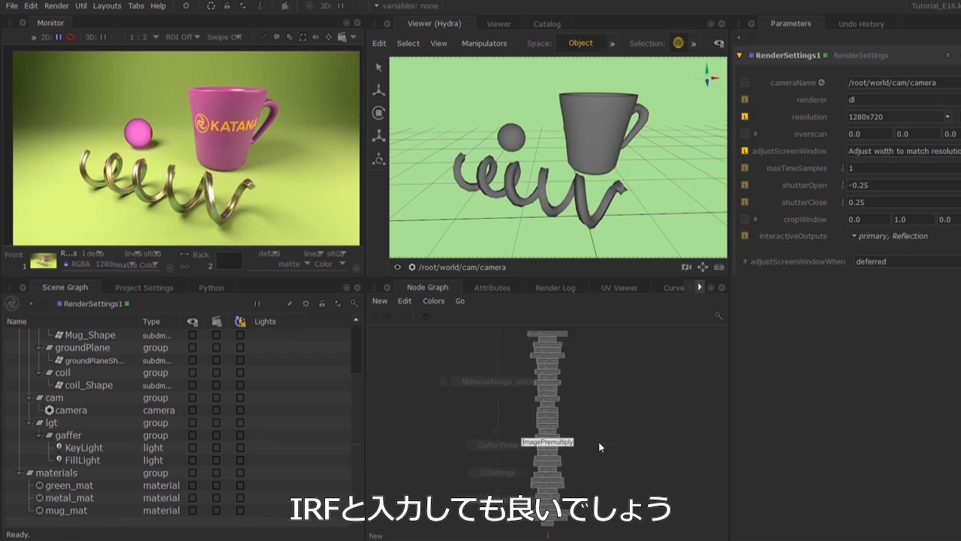
text(rf)
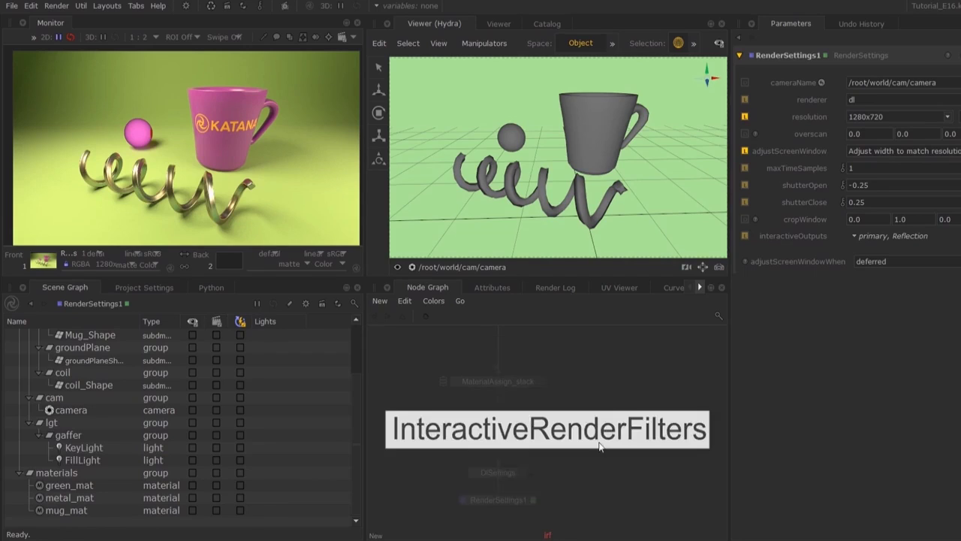
key(Return)
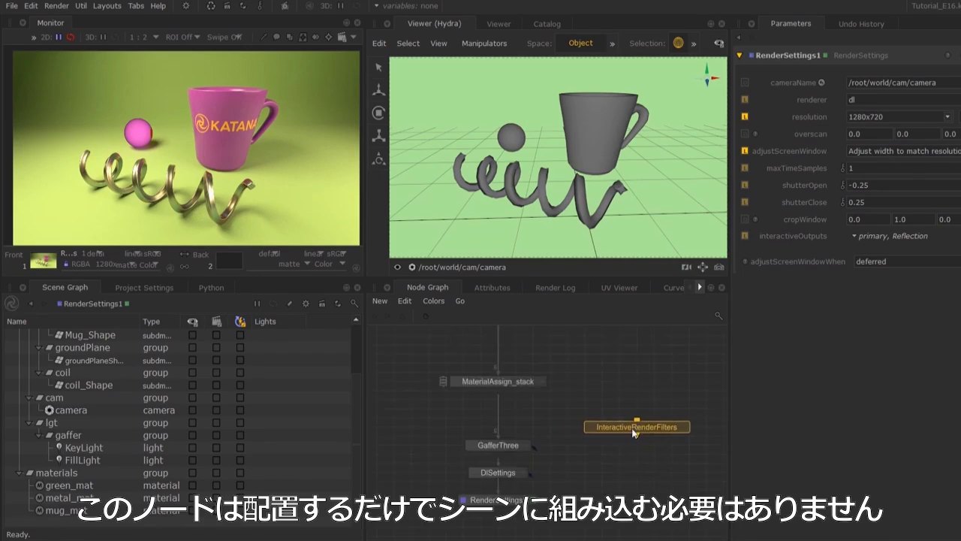
click(632, 428)
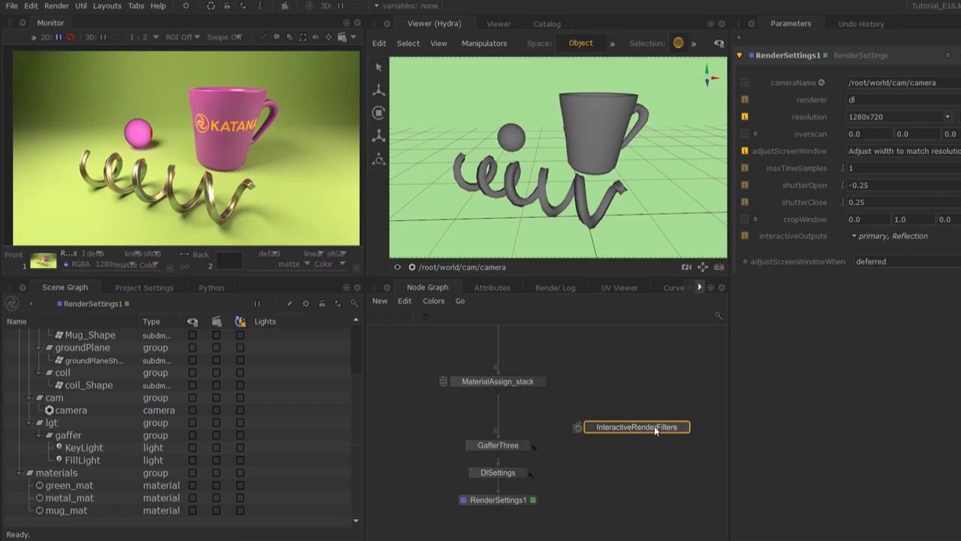
- Add a RenderFilter holding a DlSettings node to InteractiveRenderFilters and maximise the Parameters pane
double_click(655, 426)
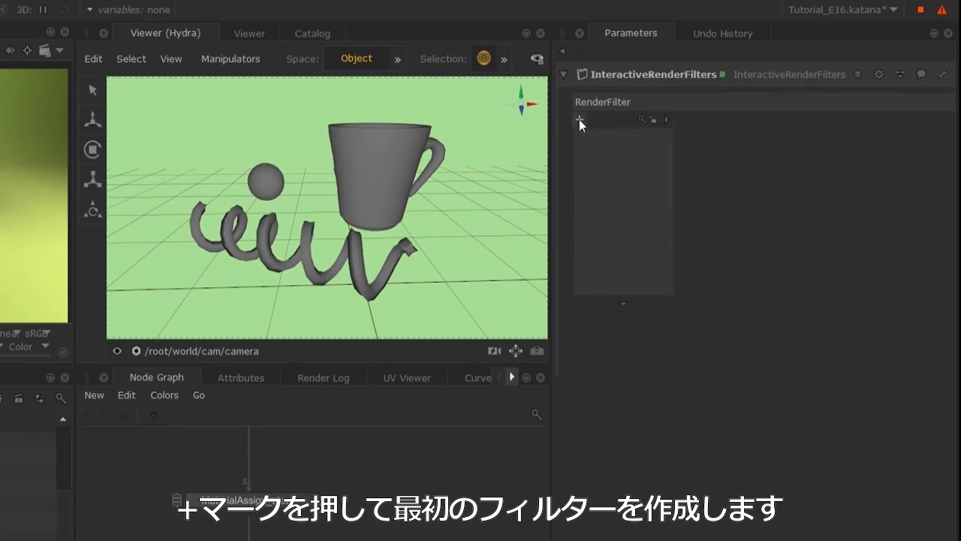
click(580, 119)
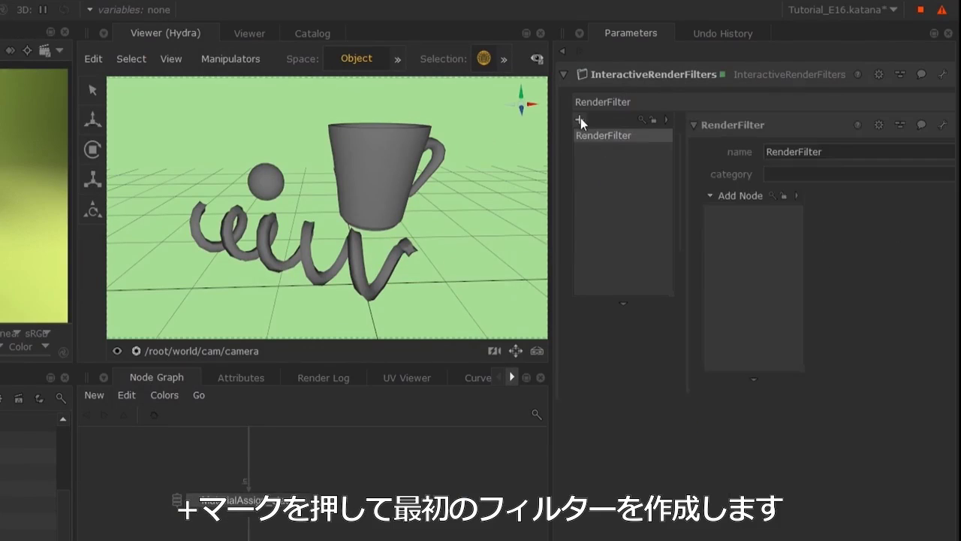
click(741, 196)
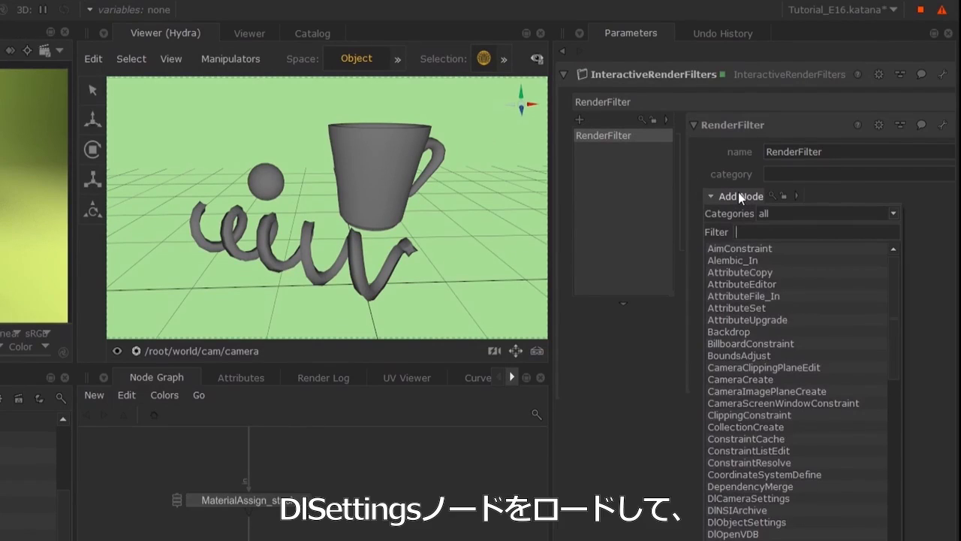
text(dlse)
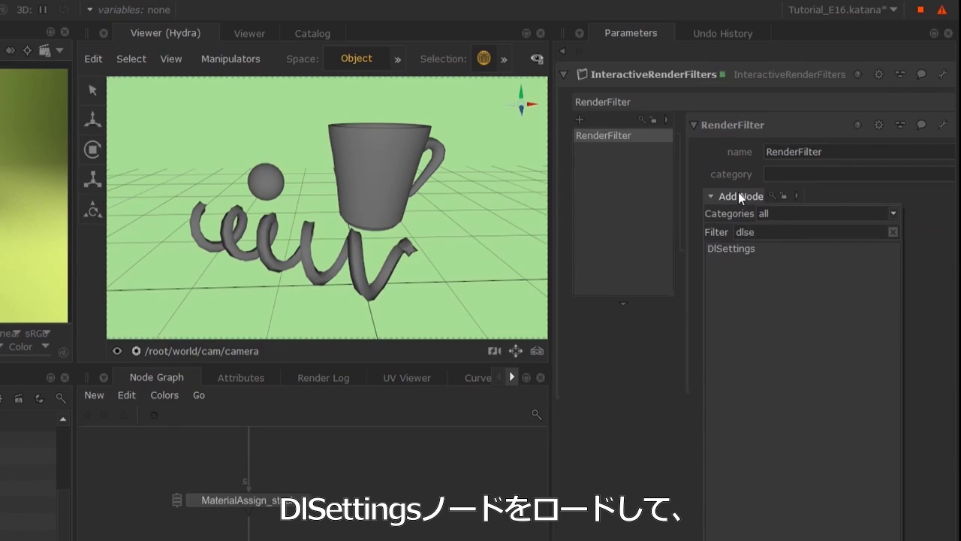
key(Down)
key(Return)
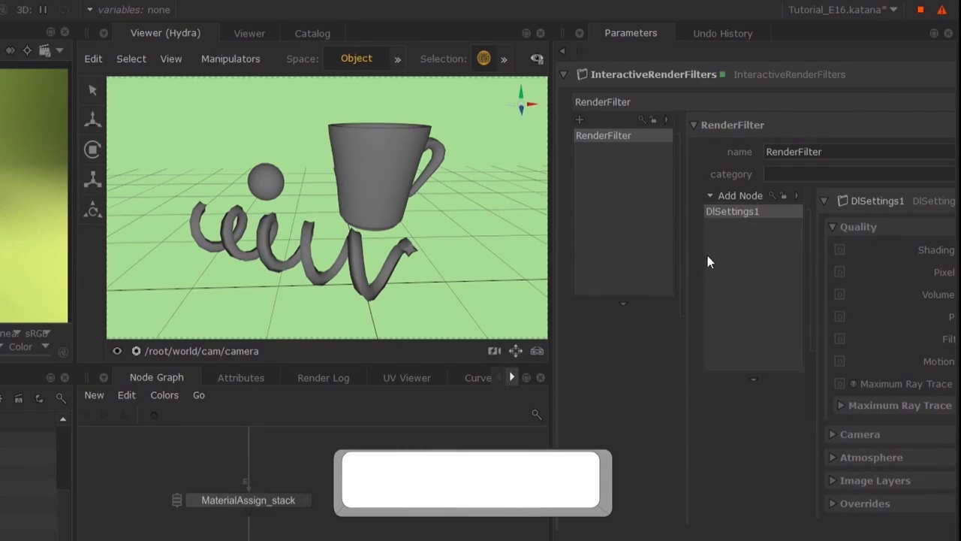
key(space)
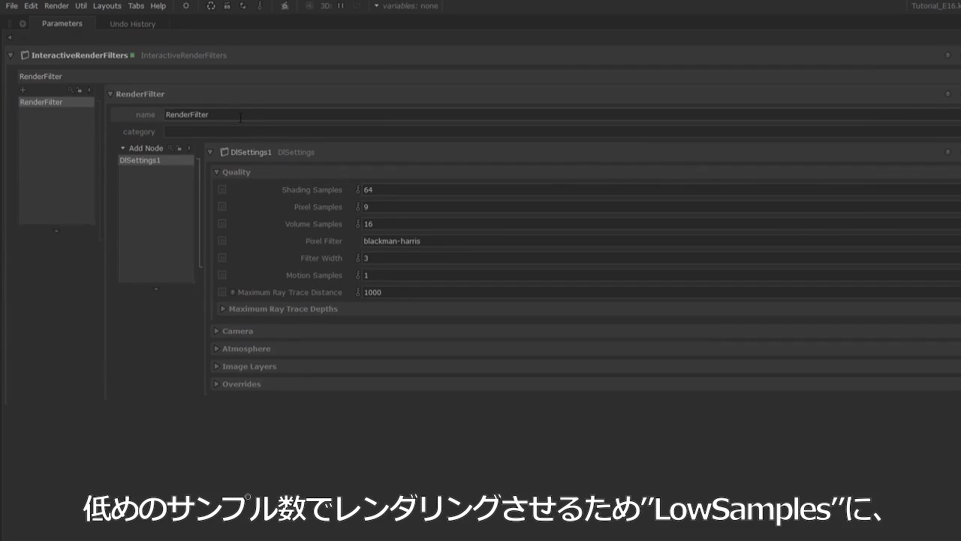
- Rename the first render filter to LowSamples
double_click(242, 117)
text(KL)
key(BackSpace)
key(BackSpace)
text(LowSample)
key(Return)
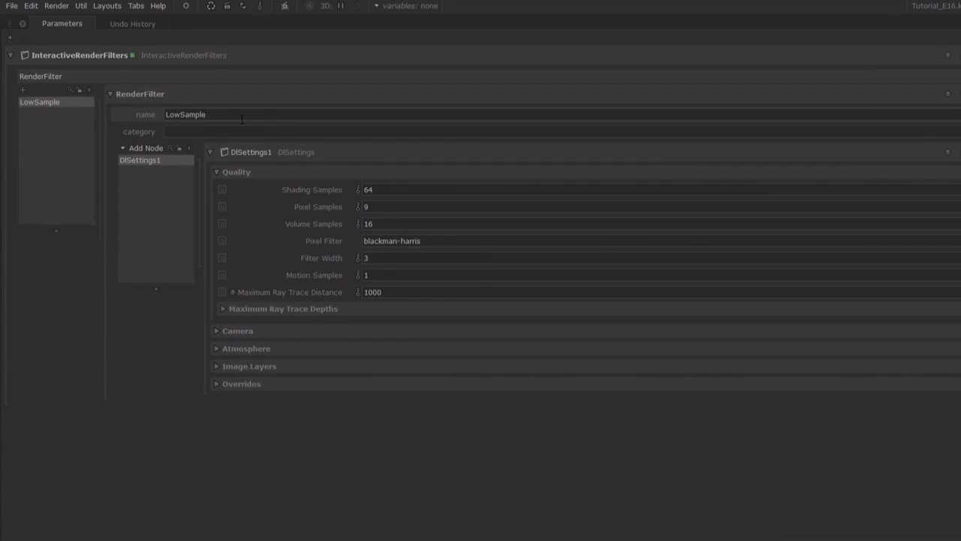
text(s)
key(Return)
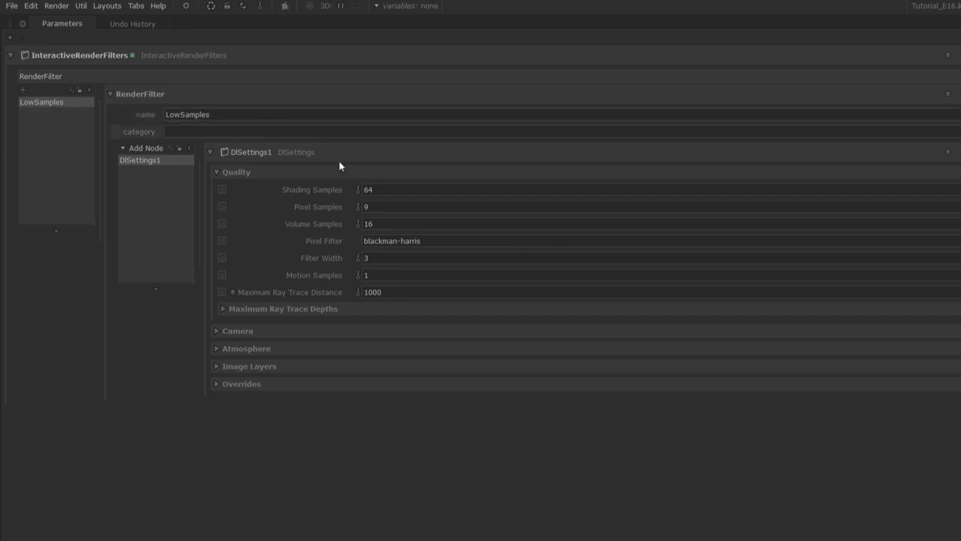
- Set DlSettings1 Shading Samples to 32 and the filter's category to 'samples'
double_click(398, 193)
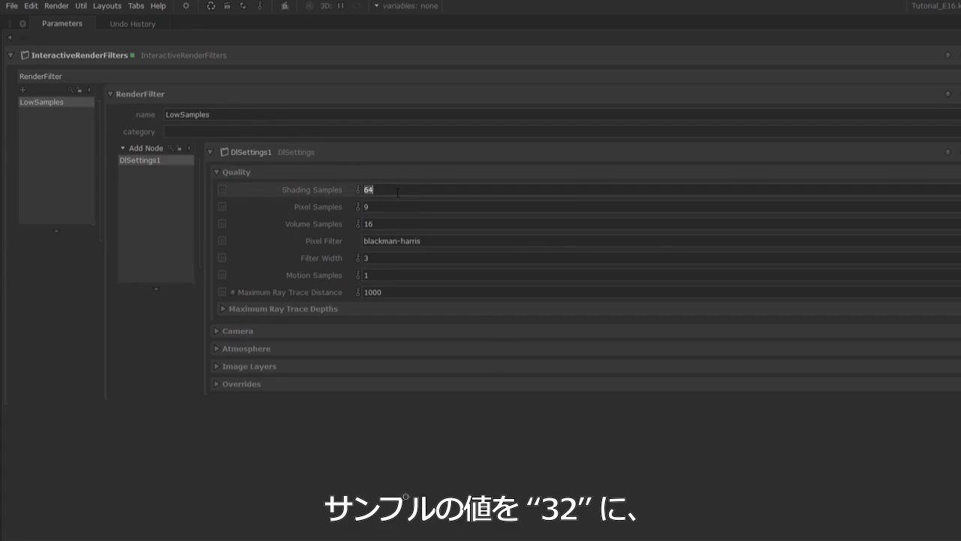
text(32)
key(Return)
click(241, 130)
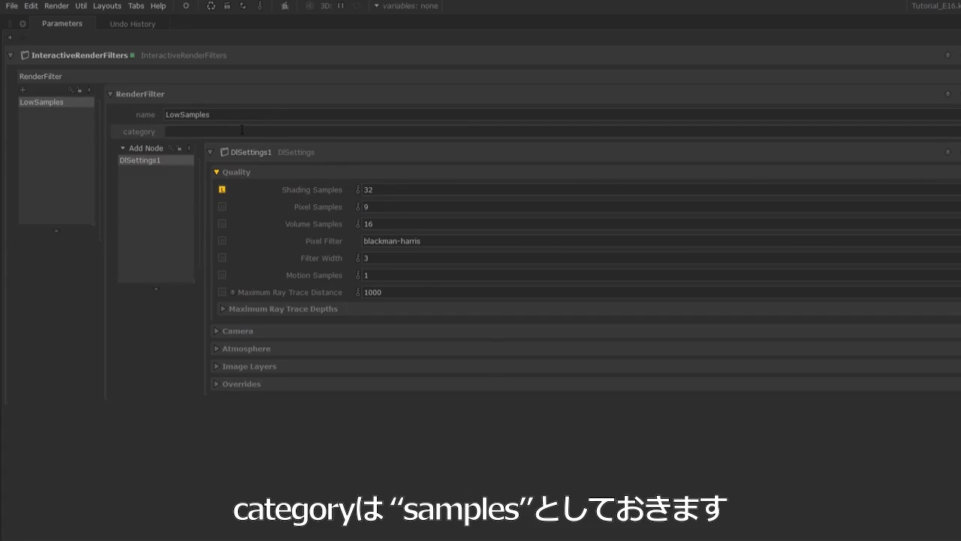
text(samples)
- Duplicate the LowSamples filter and rename the copy MediumSamples
right_click(64, 104)
click(83, 163)
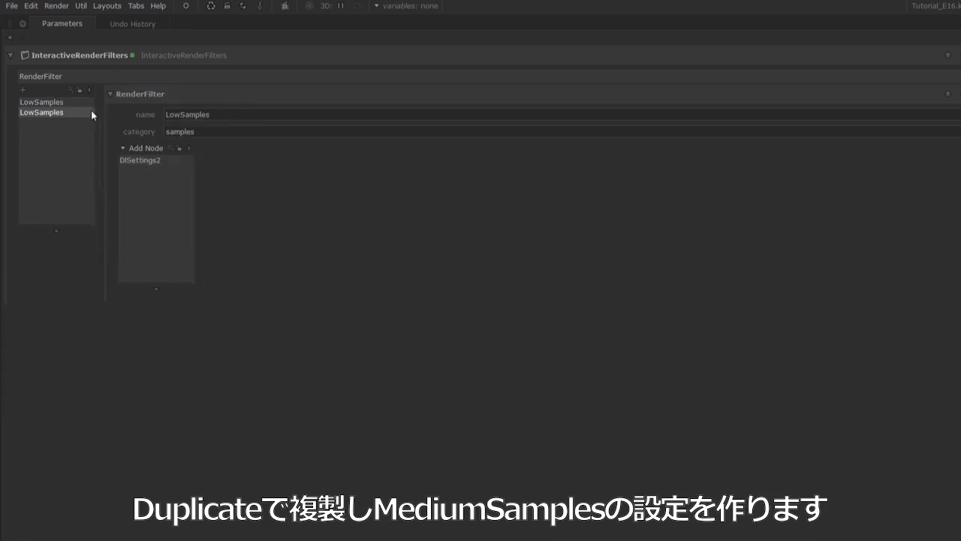
click(180, 114)
click(167, 114)
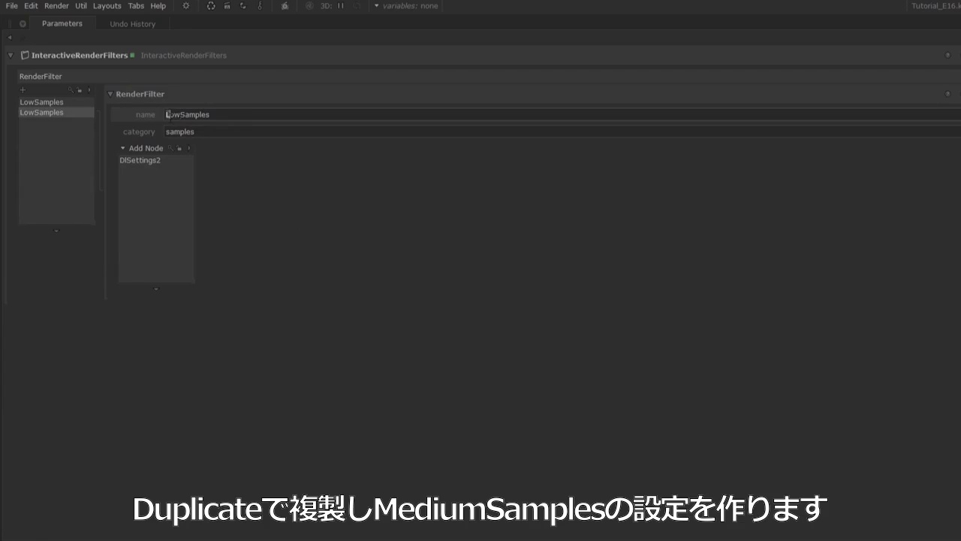
drag(166, 115, 181, 114)
text(Medium)
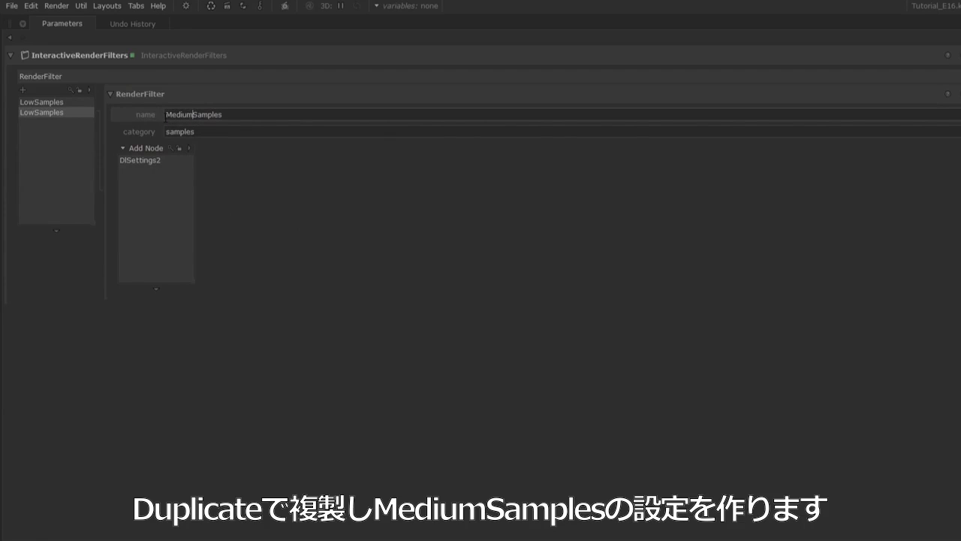
- Set the copy's DlSettings2 Shading Samples to 64
click(152, 161)
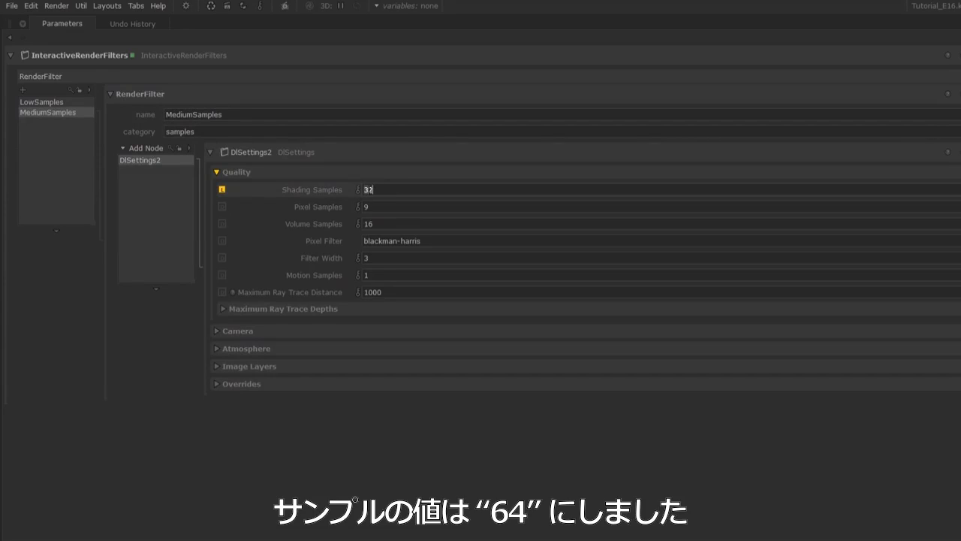
double_click(368, 189)
text(64)
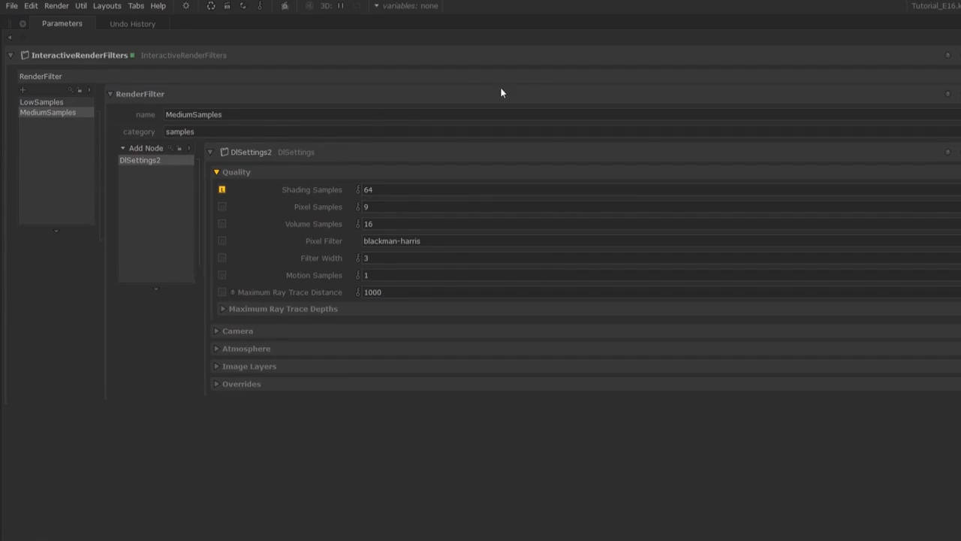
- Restore the full layout and move LowSamples into the Active Filters list of the render filter popup
key(space)
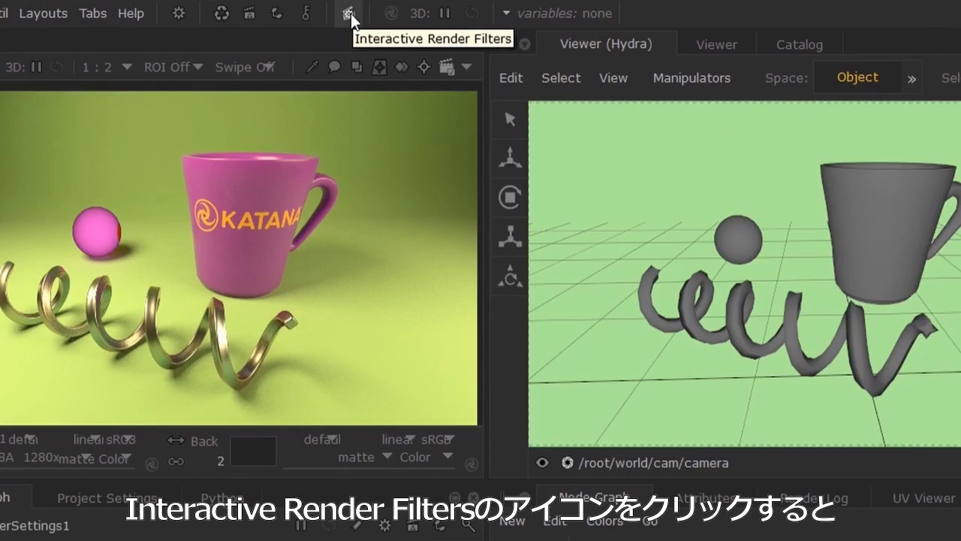
click(351, 14)
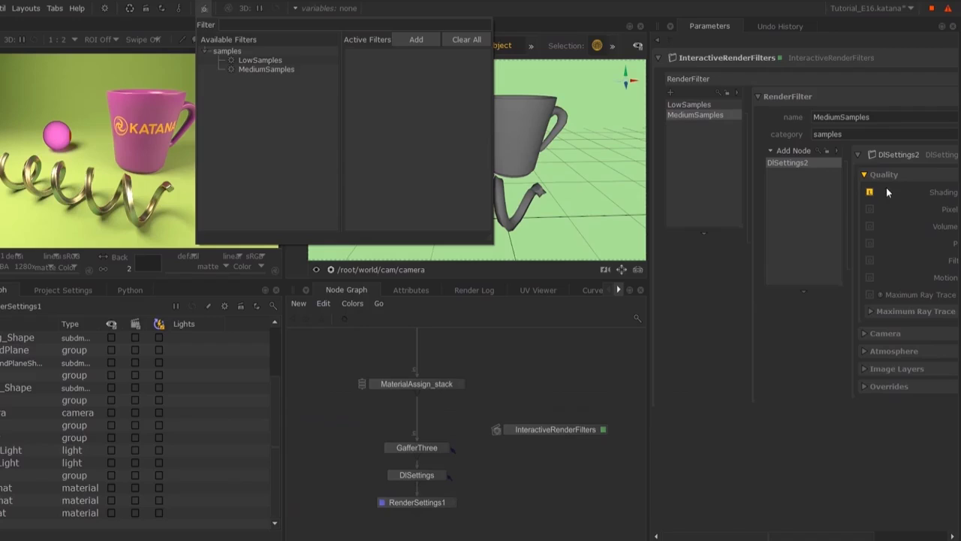
drag(265, 66, 433, 90)
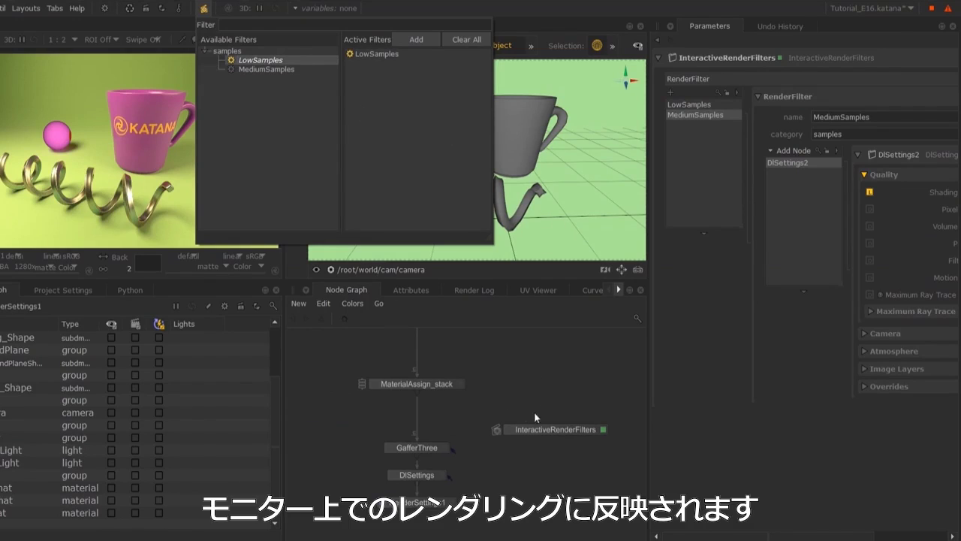
click(531, 392)
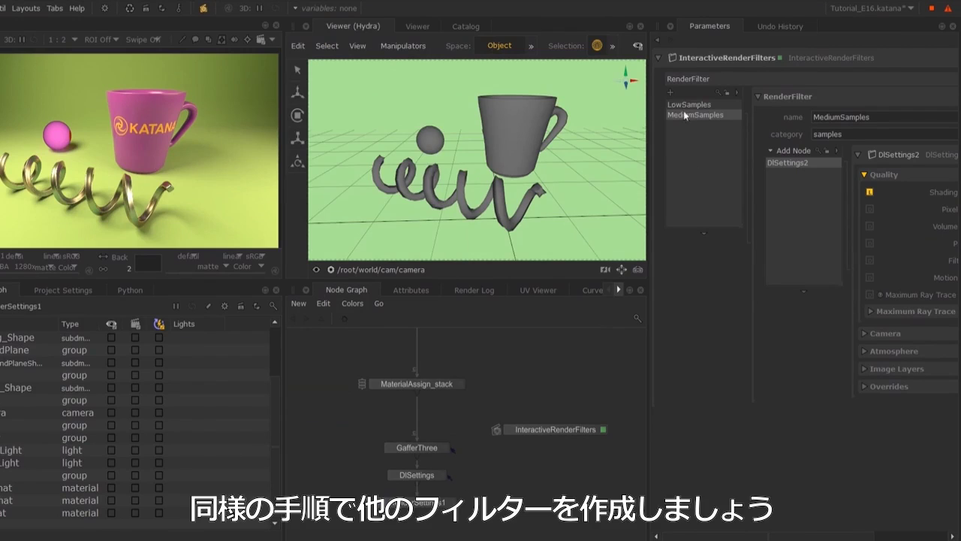
- Add a RenderSettings node to a new render filter and name it LowResolution
key(space)
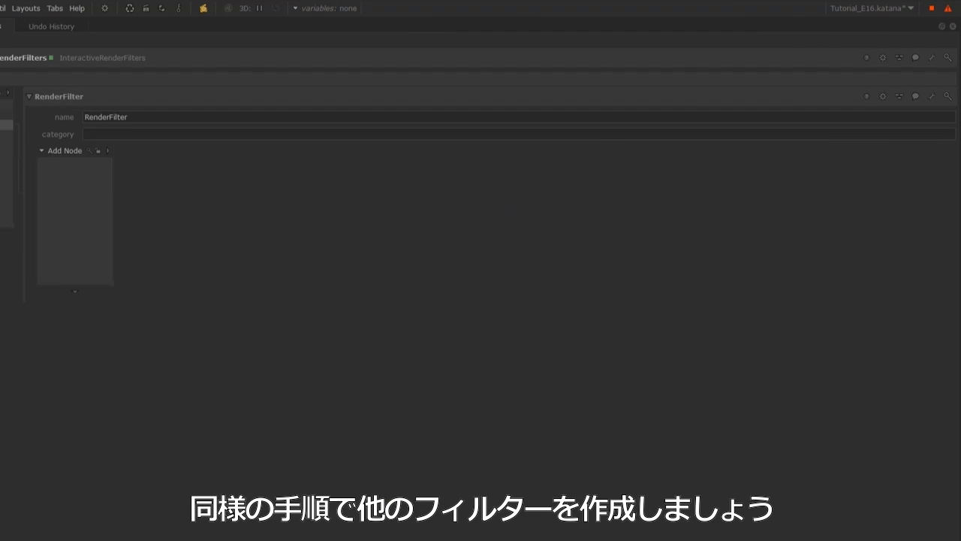
click(64, 151)
text(render)
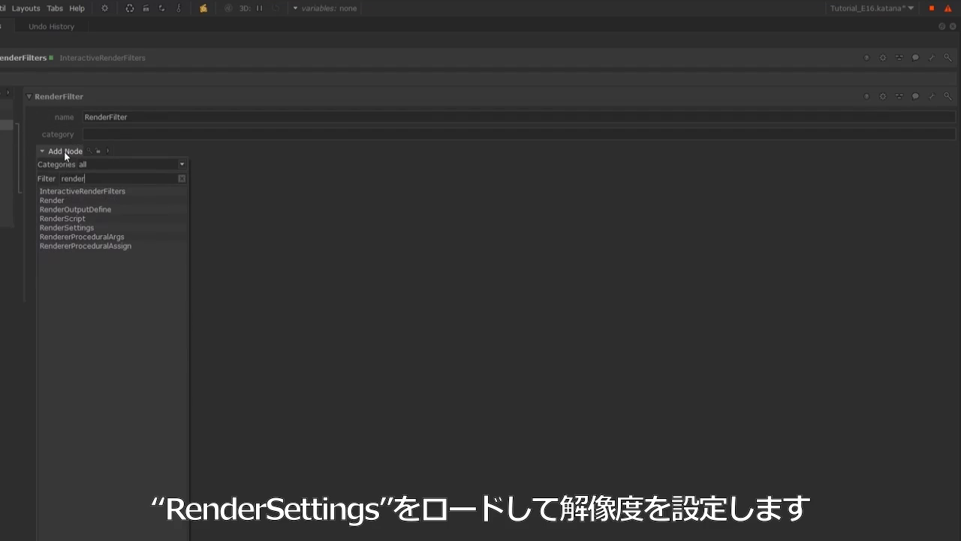
key(Down)
key(Down)
key(Down)
key(Down)
key(Down)
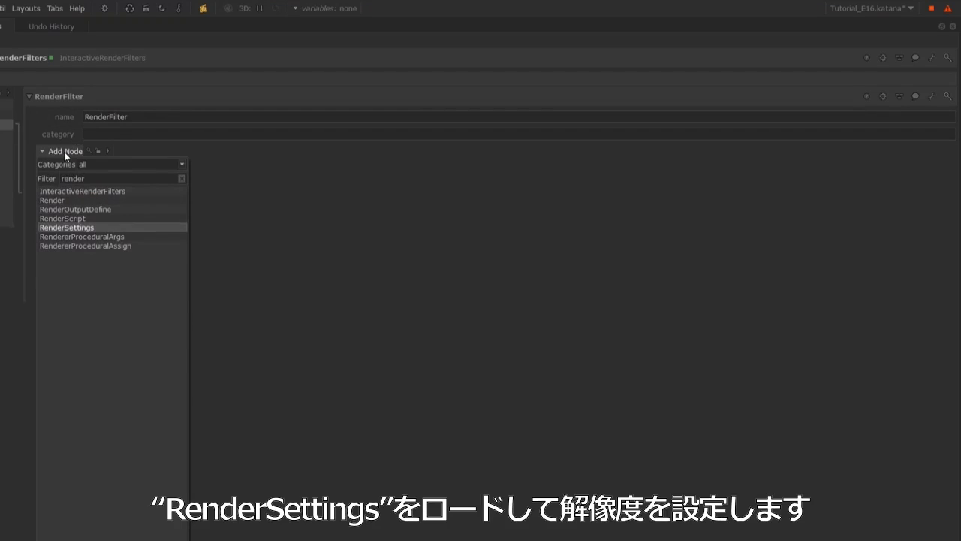
key(Return)
double_click(139, 117)
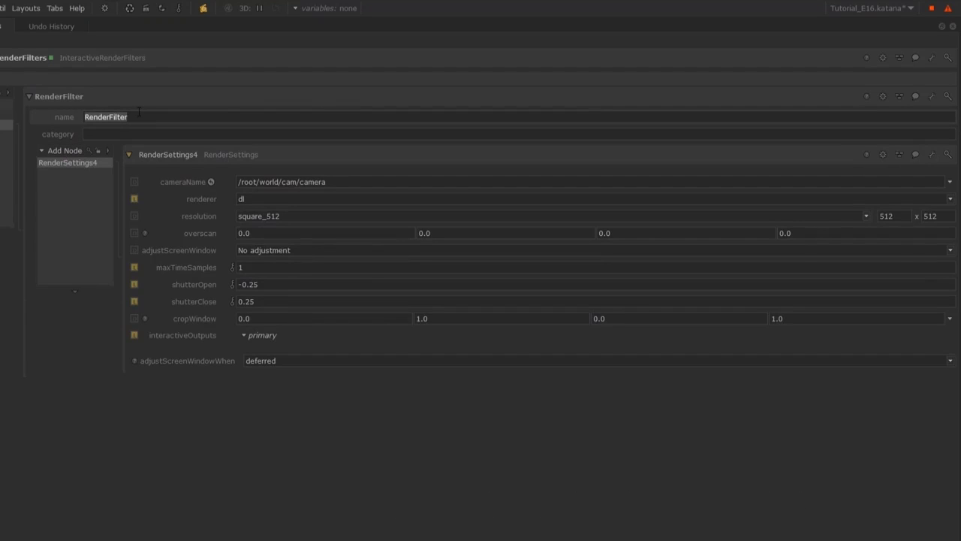
text(Low)
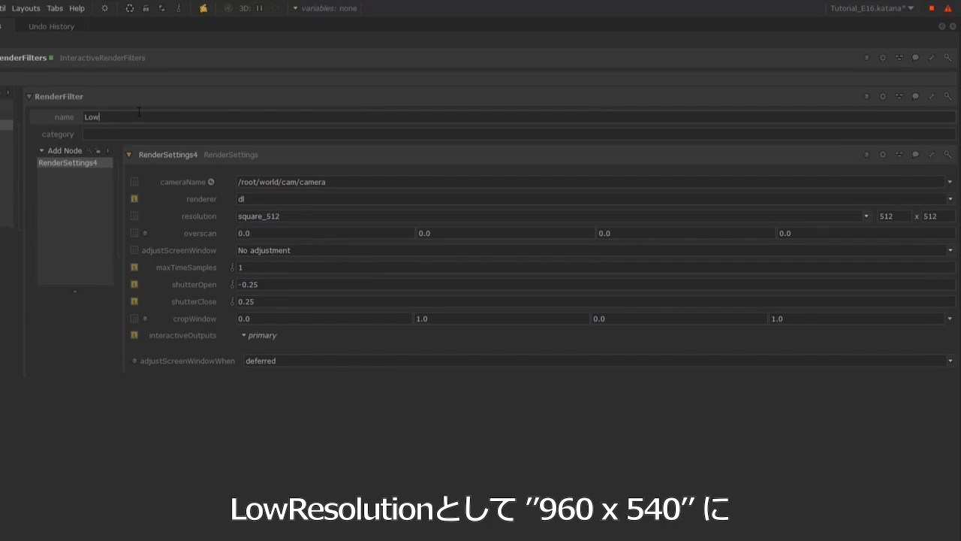
text(Resolution)
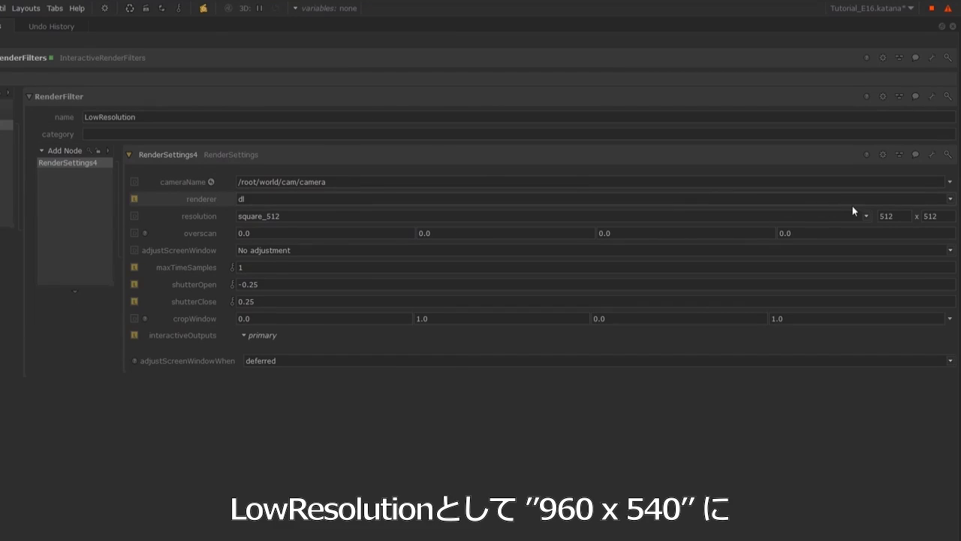
- Set the RenderSettings resolution to 960 x 540 and the filter category to 'resolution'
double_click(901, 218)
text(960)
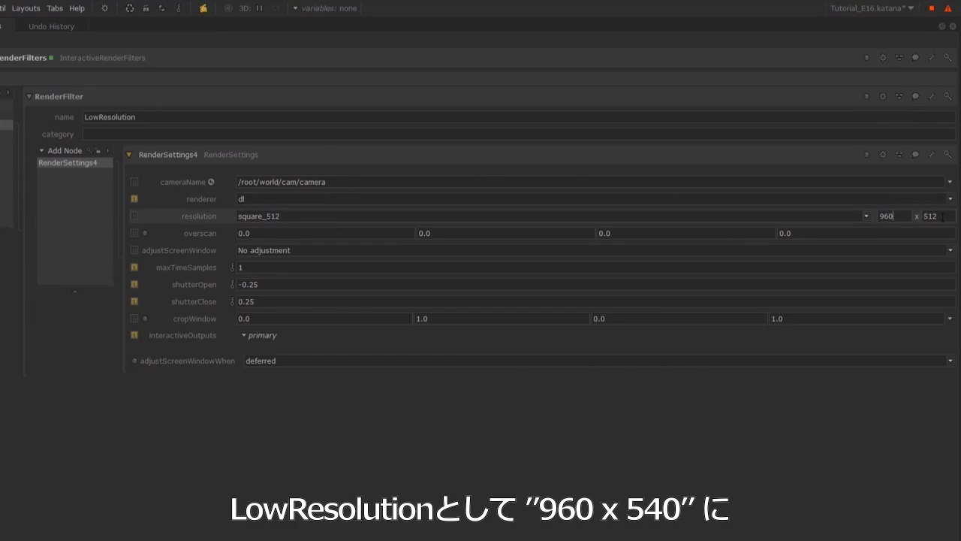
double_click(943, 218)
text(540)
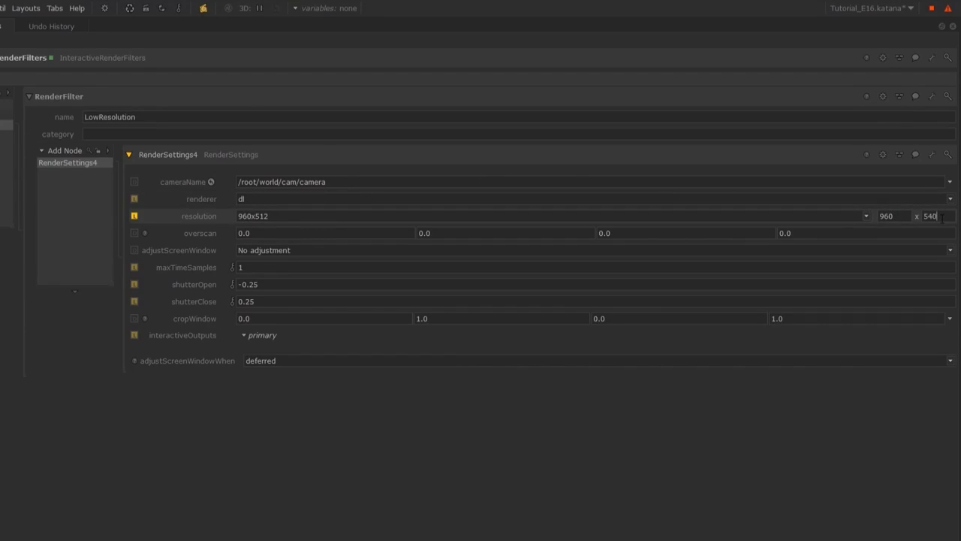
key(Return)
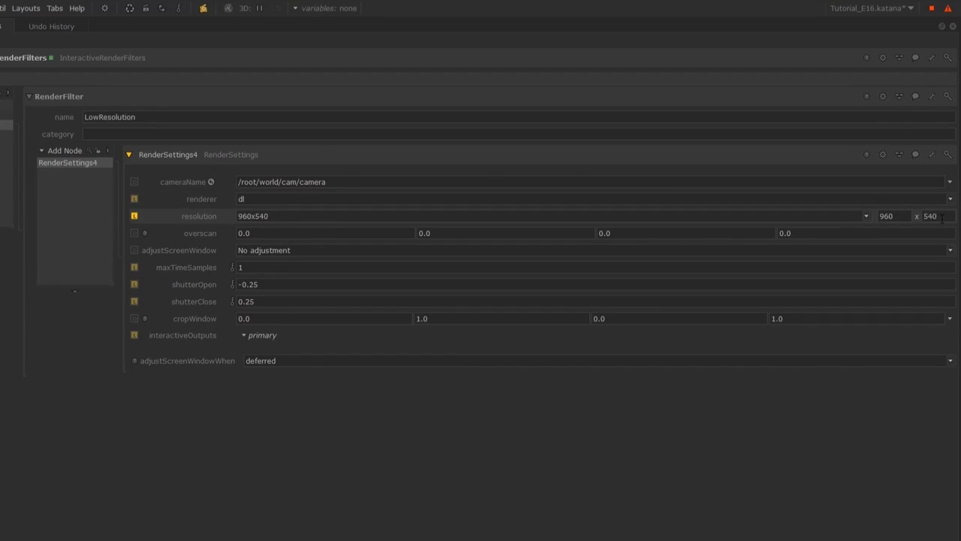
click(134, 134)
text(resoluti)
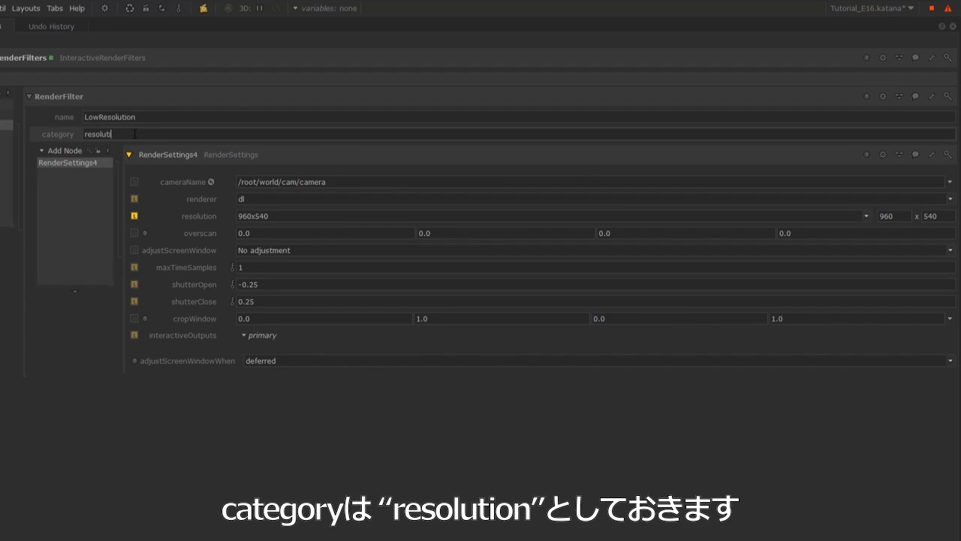
text(on)
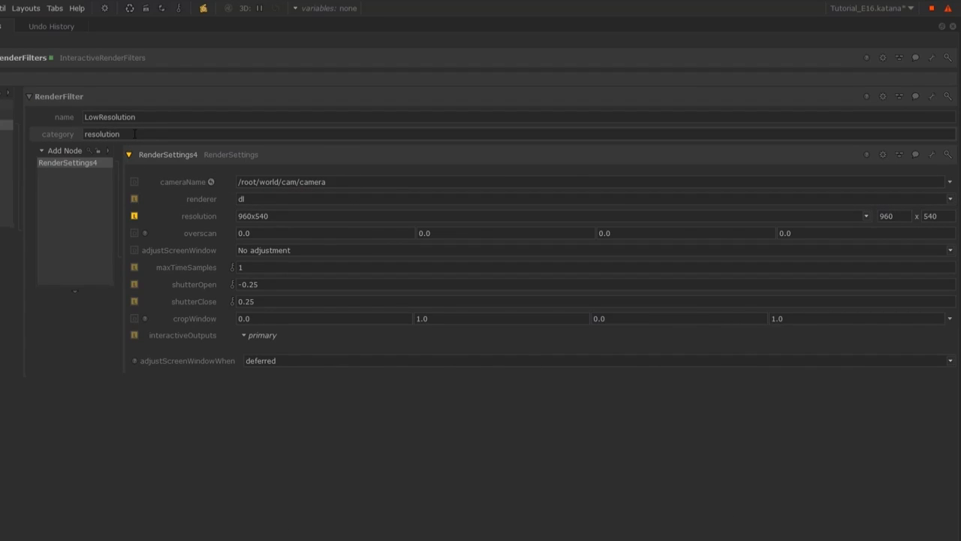
- Duplicate the LowResolution filter and rename the copy MediumResolution
right_click(7, 131)
click(45, 130)
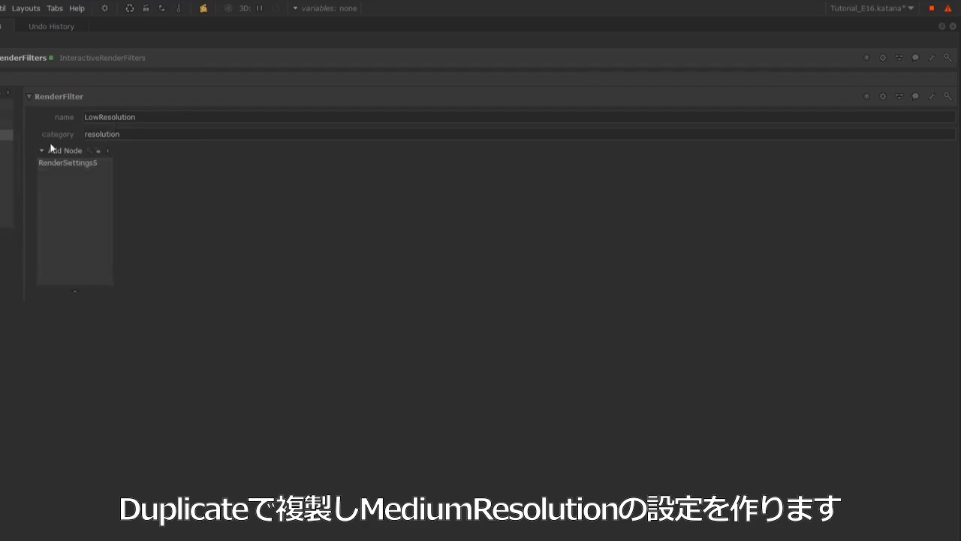
click(86, 118)
key(shift+Right)
key(shift+Right)
key(shift+Right)
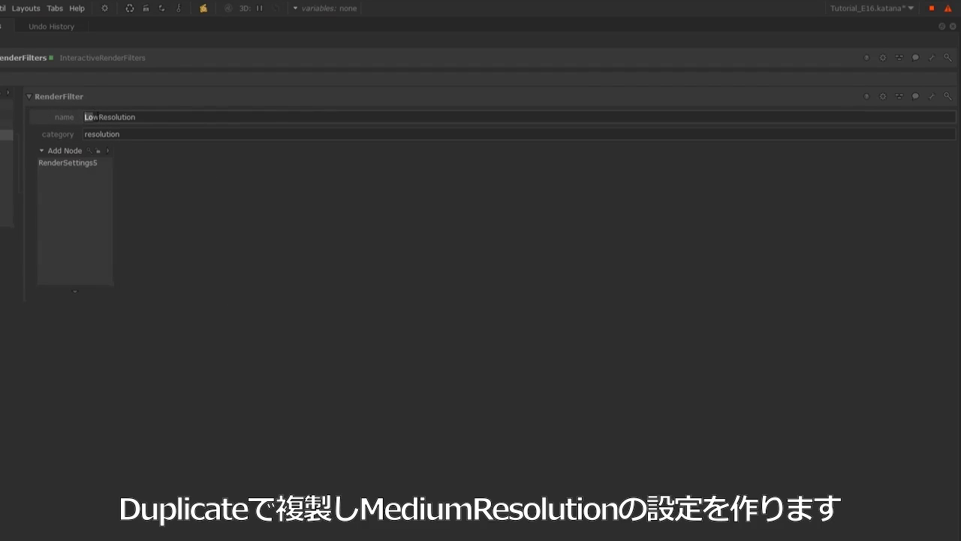
text(Medium)
- Set the copy's RenderSettings5 resolution to 1280 x 720 and restore the full layout
click(75, 163)
double_click(885, 214)
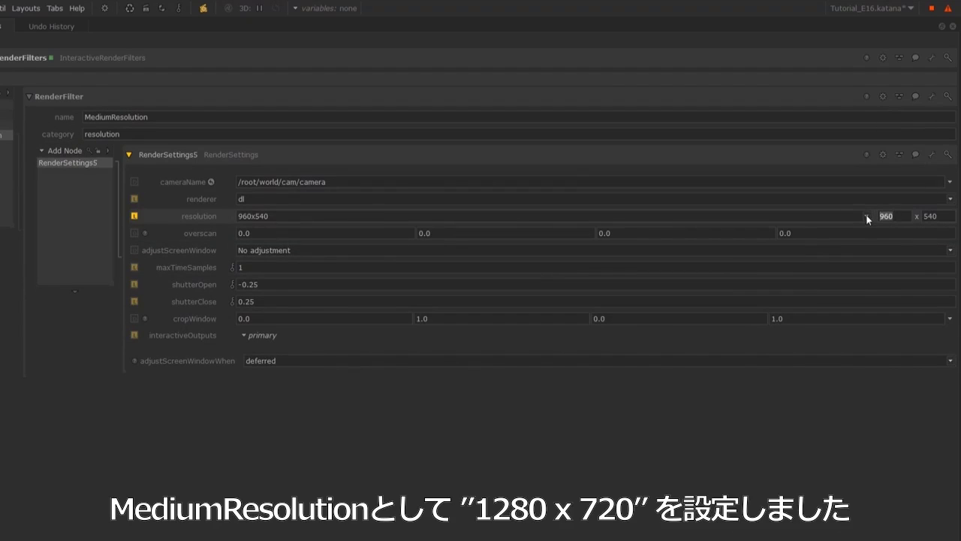
text(1280)
key(Return)
double_click(944, 213)
text(720)
key(Return)
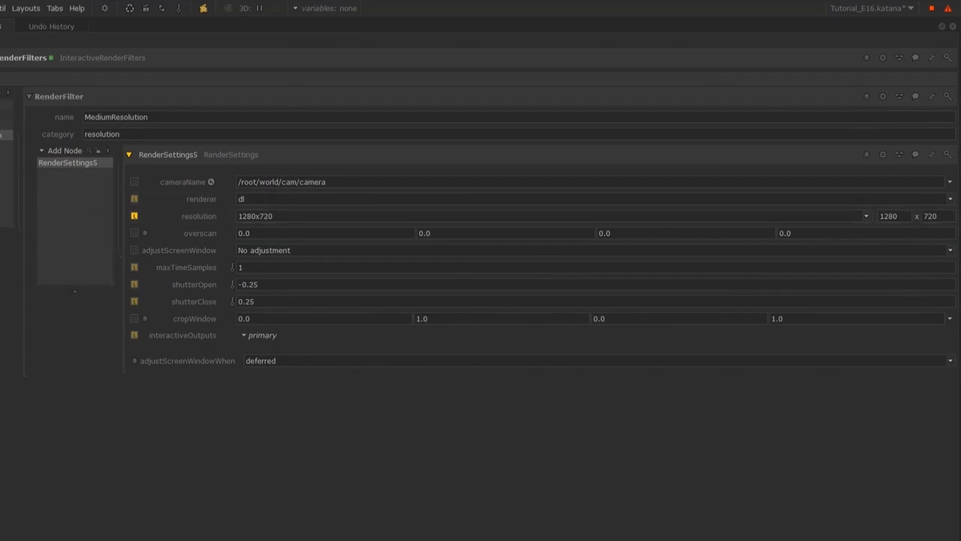
key(space)
- Activate LowResolution, preview-render MaterialAssign_stack at 960x540, and fit the image in the Monitor
click(205, 9)
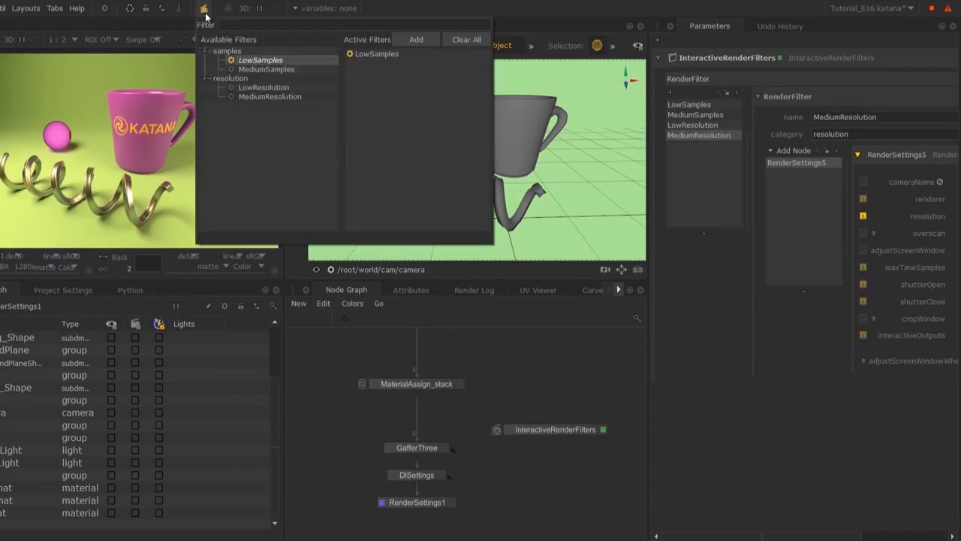
double_click(267, 89)
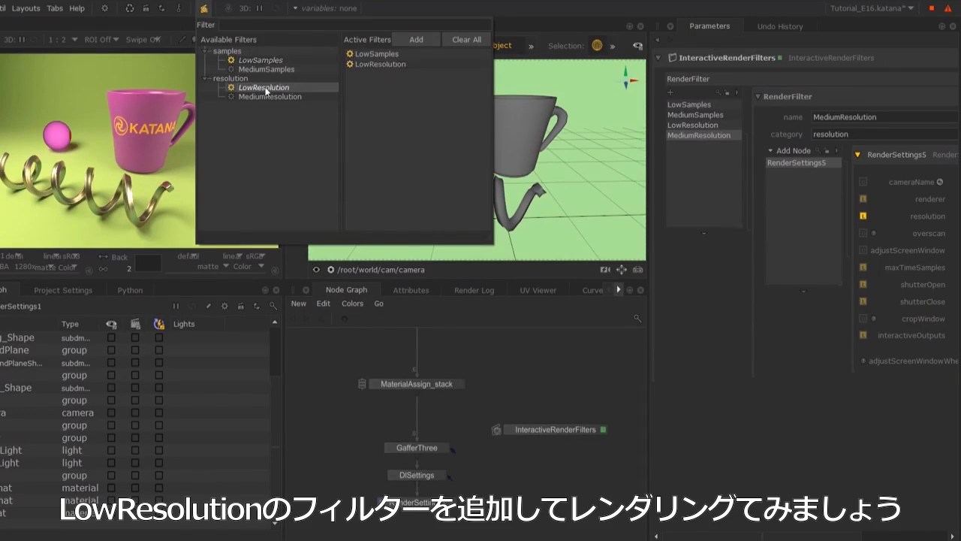
right_click(445, 386)
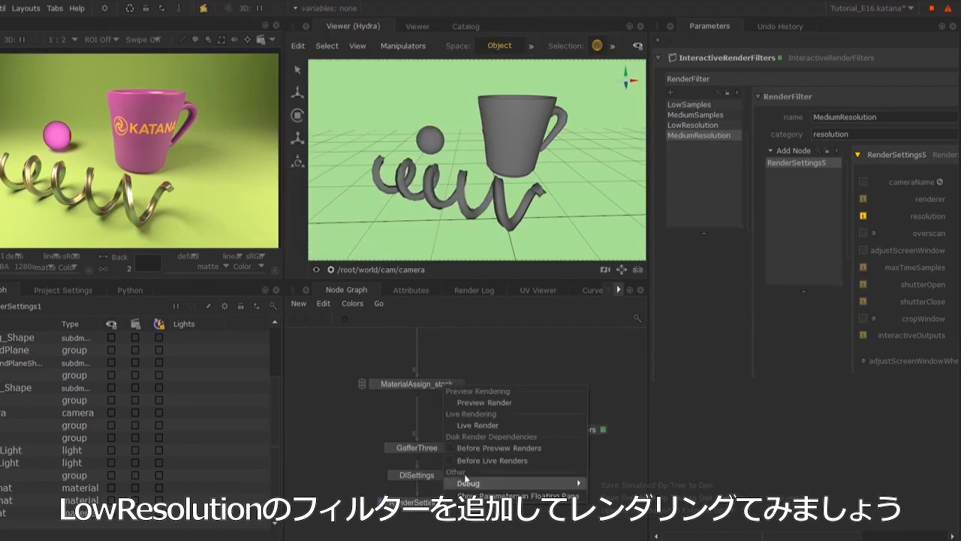
click(478, 400)
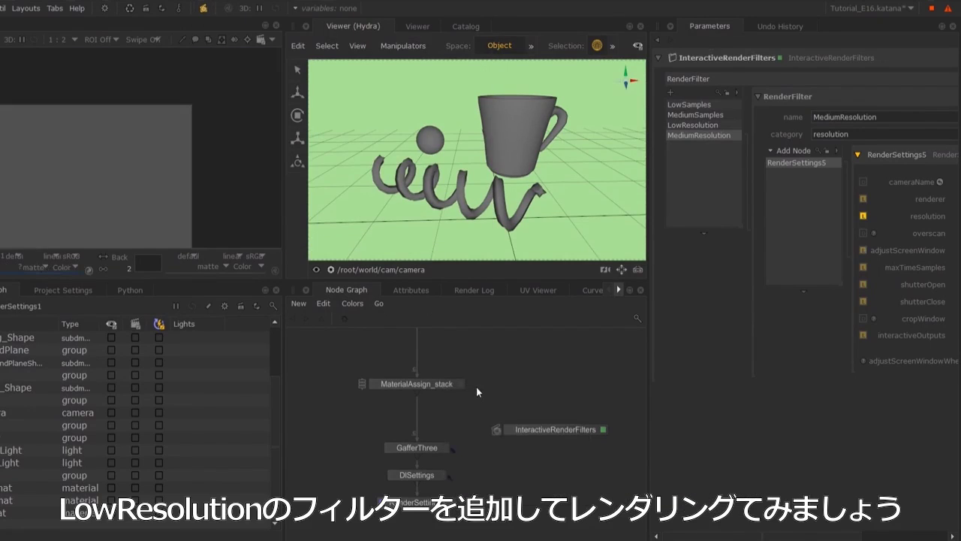
key(f)
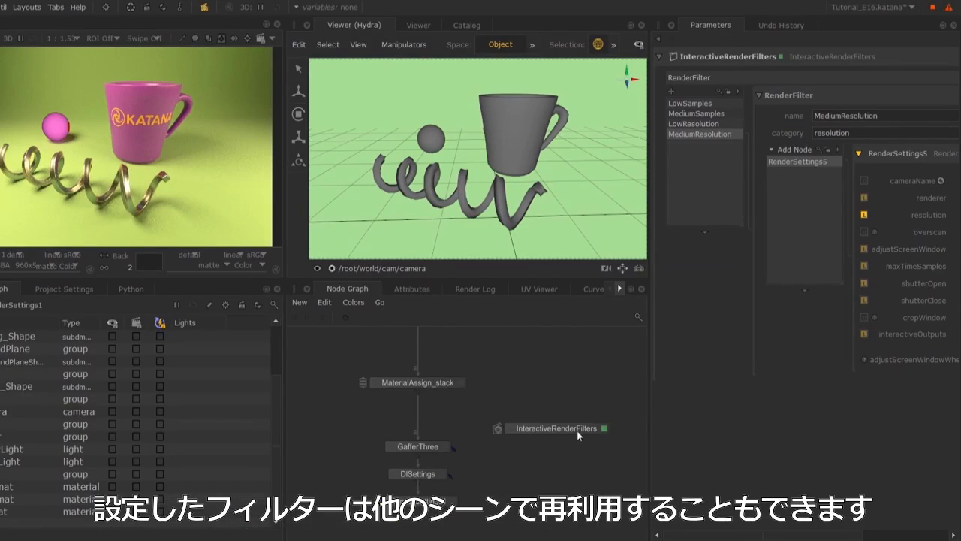
drag(576, 431, 577, 422)
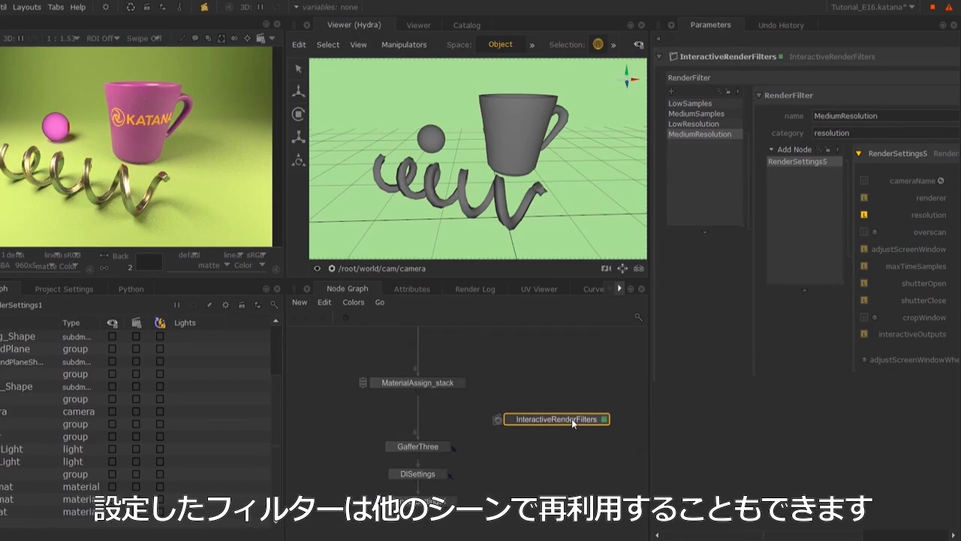